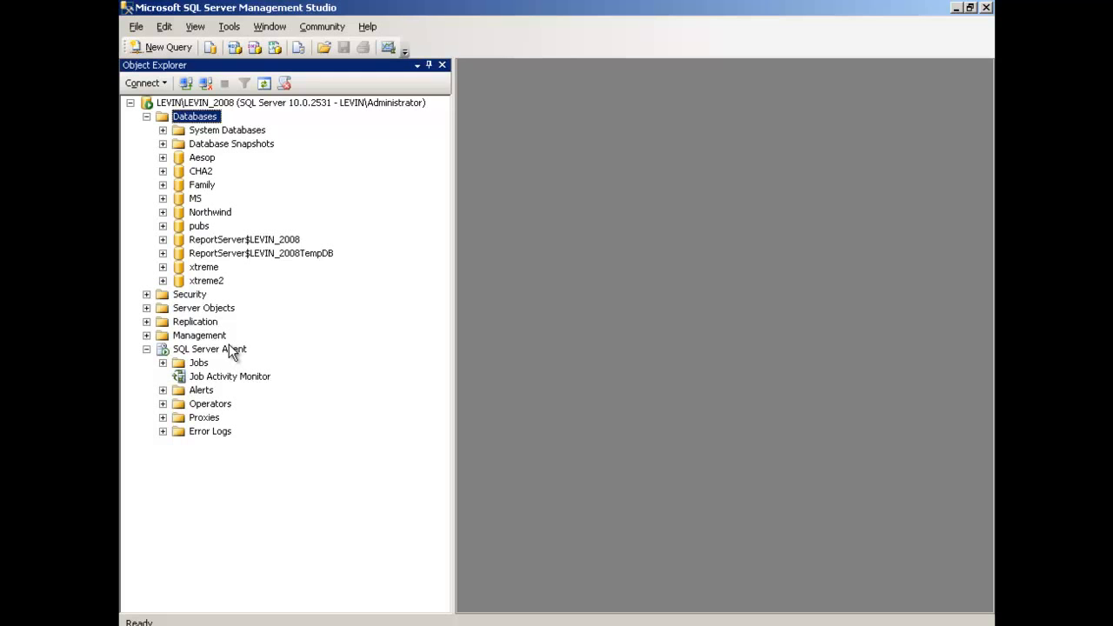
Start the Copy Database Wizard for the pubs database and continue past its welcome page
{"action": "left_click", "coordinate": [200, 226]}
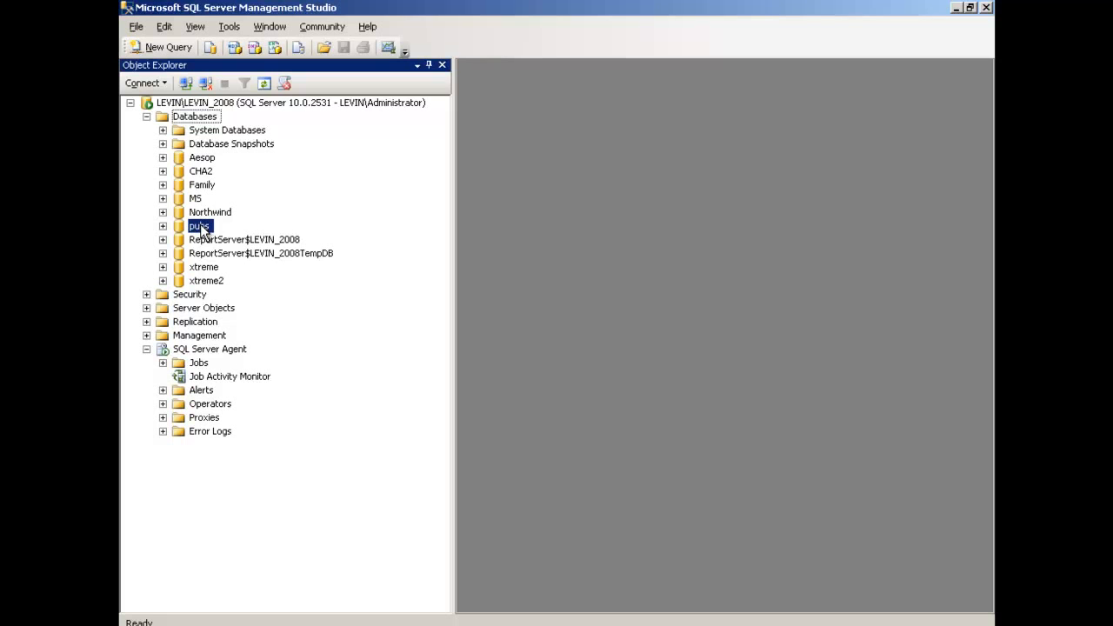
{"action": "right_click", "coordinate": [201, 230]}
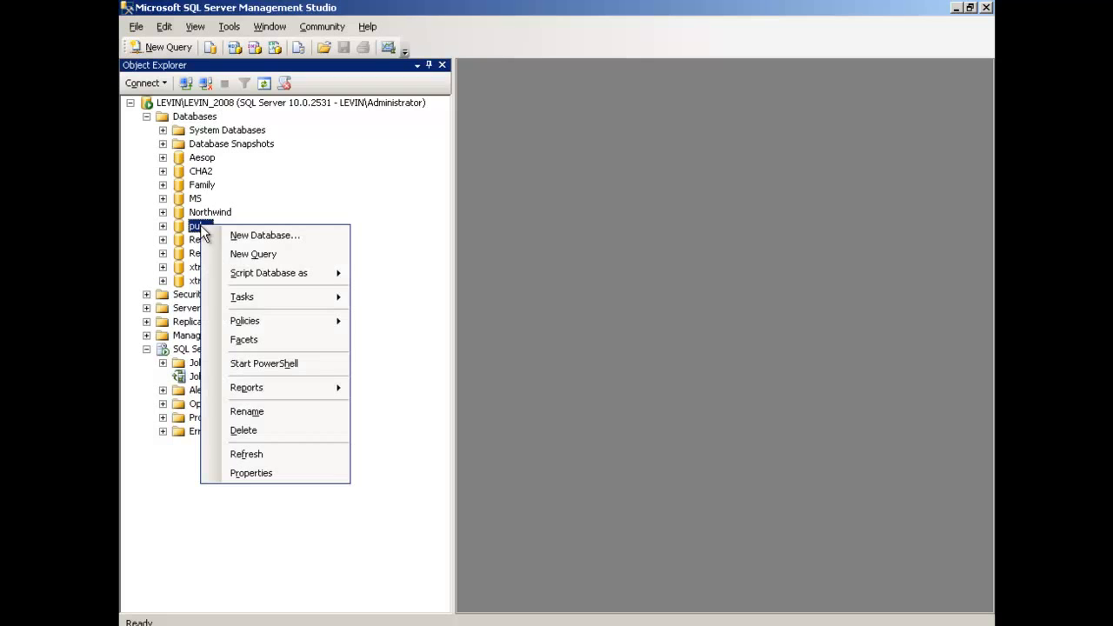
{"action": "mouse_move", "coordinate": [254, 299]}
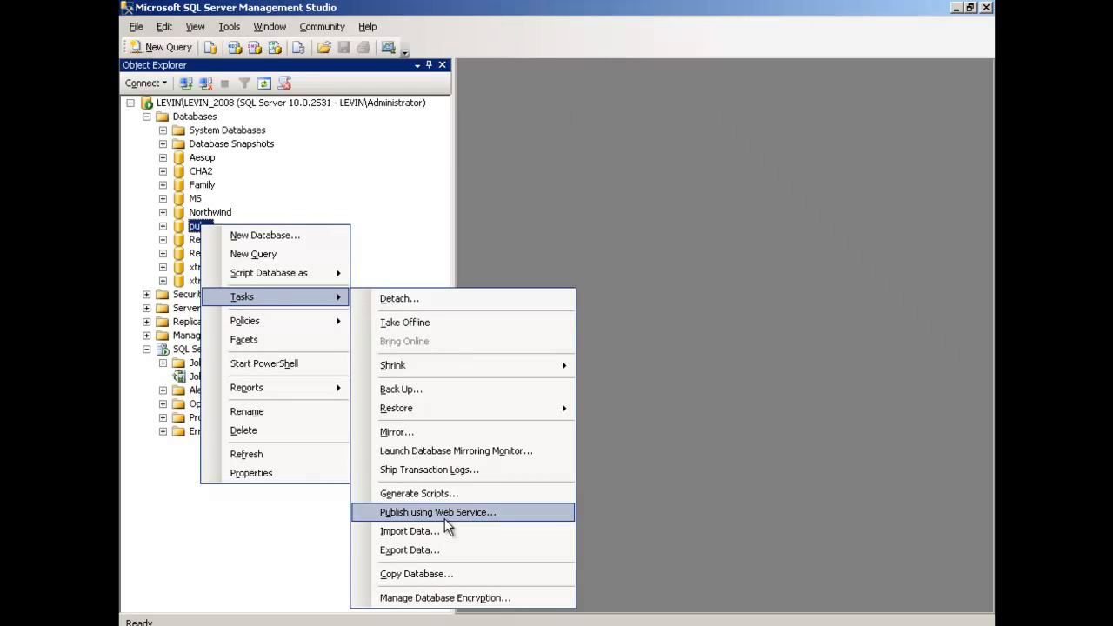
{"action": "left_click", "coordinate": [423, 574]}
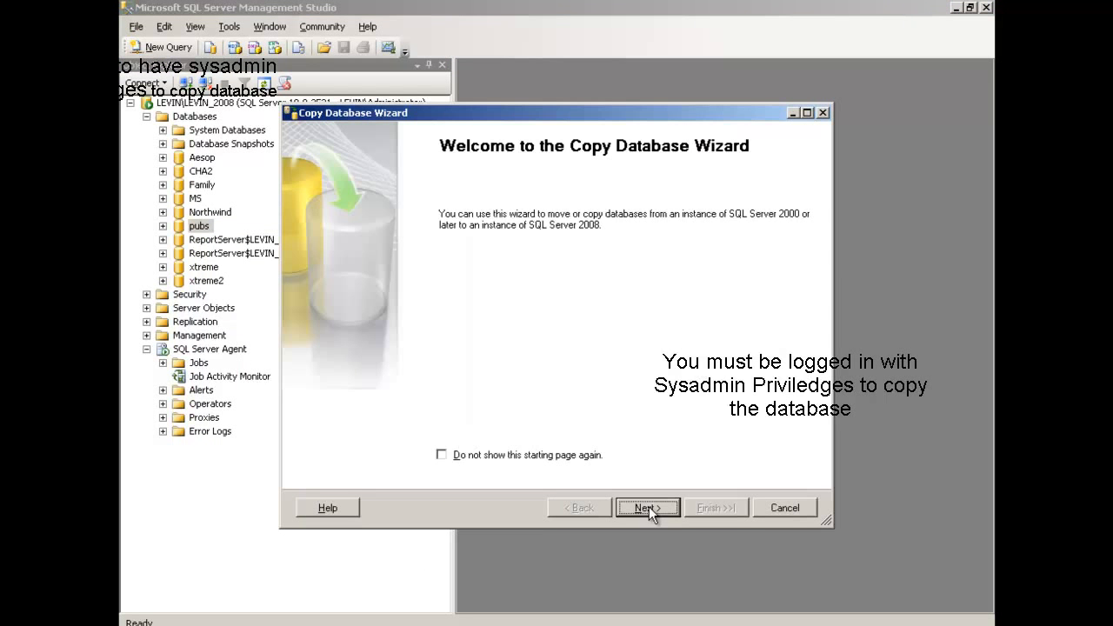
{"action": "left_click", "coordinate": [650, 506]}
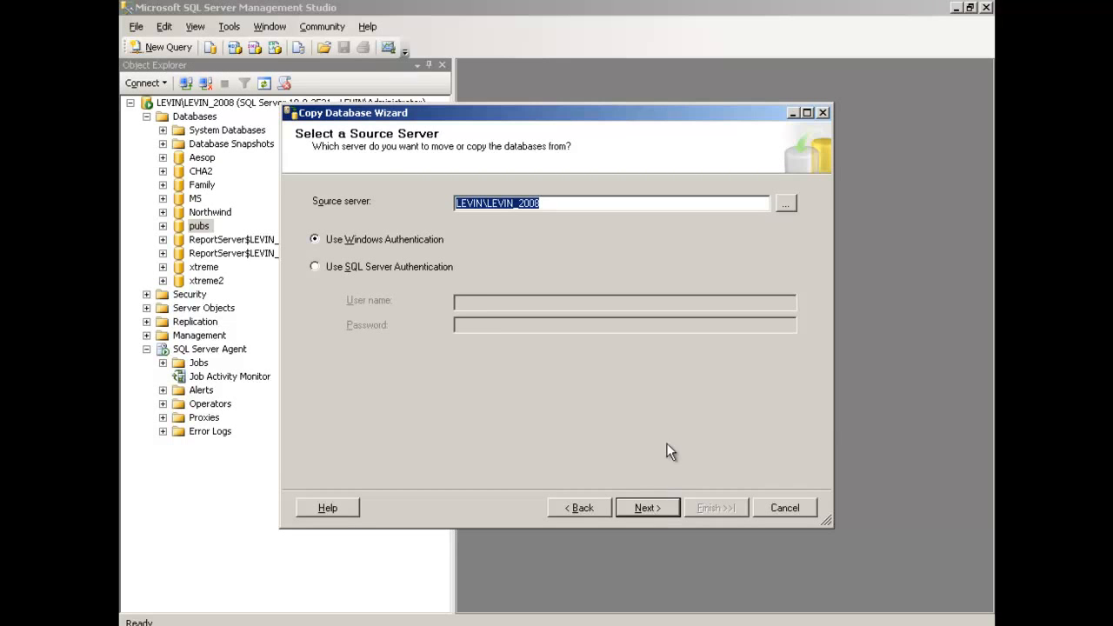
Select the local server LEVIN\LEVIN_2008 as the source server, keeping Windows Authentication
{"action": "left_click", "coordinate": [787, 205]}
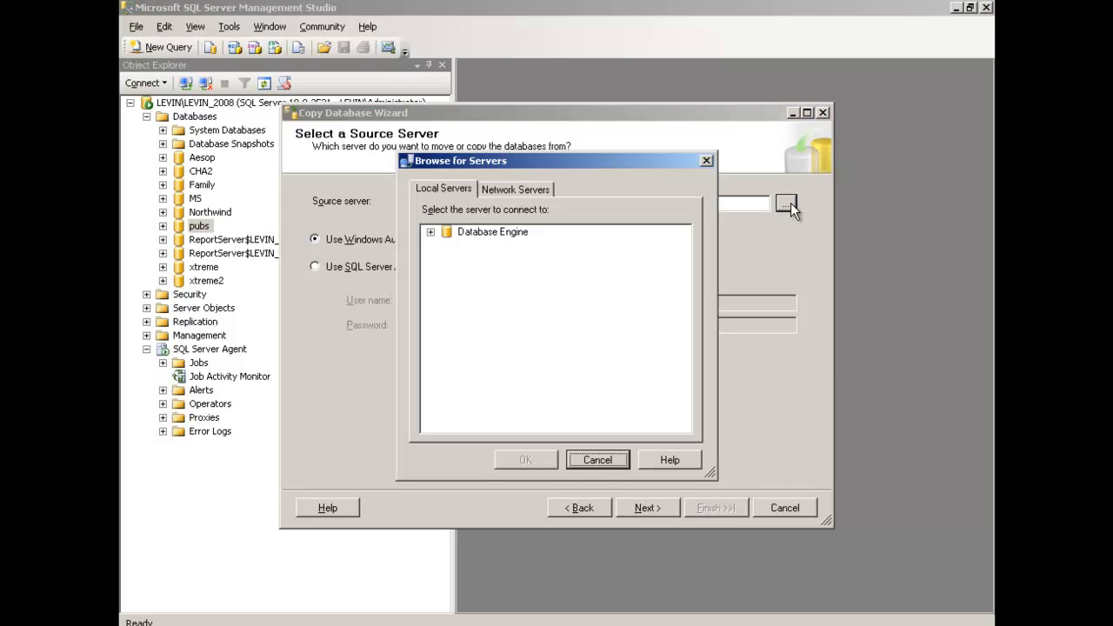
{"action": "left_click", "coordinate": [429, 233]}
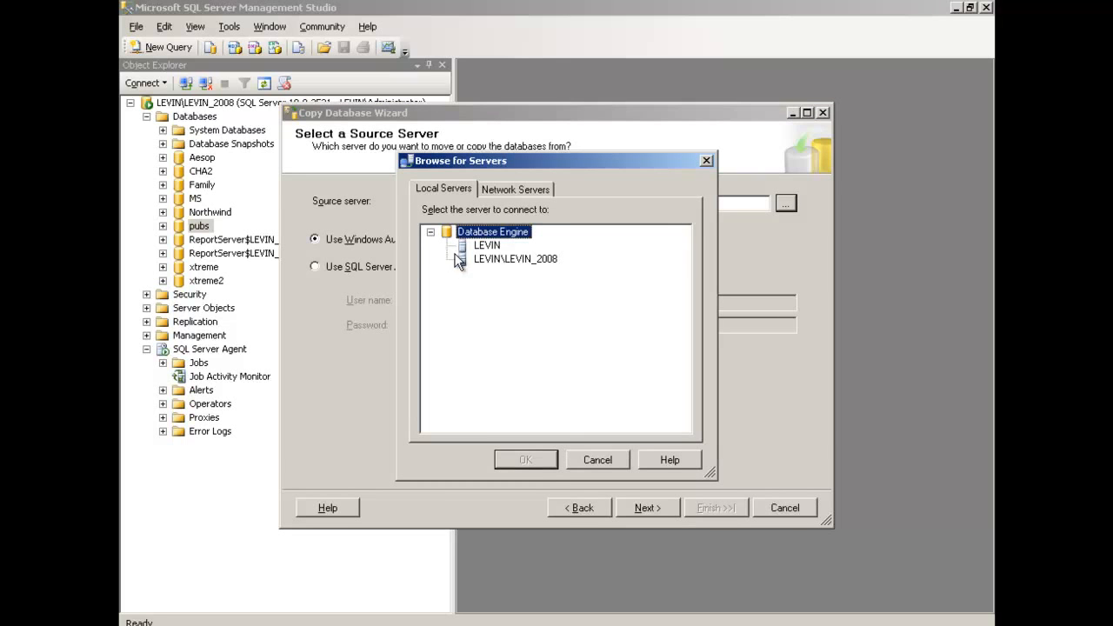
{"action": "left_click", "coordinate": [541, 260]}
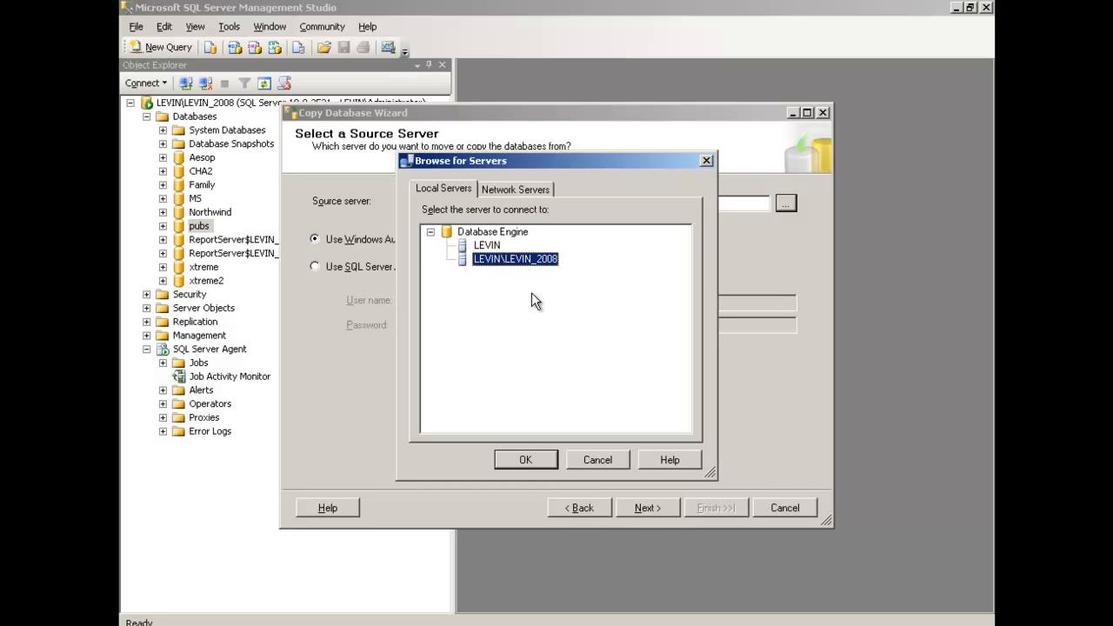
{"action": "left_click", "coordinate": [521, 457]}
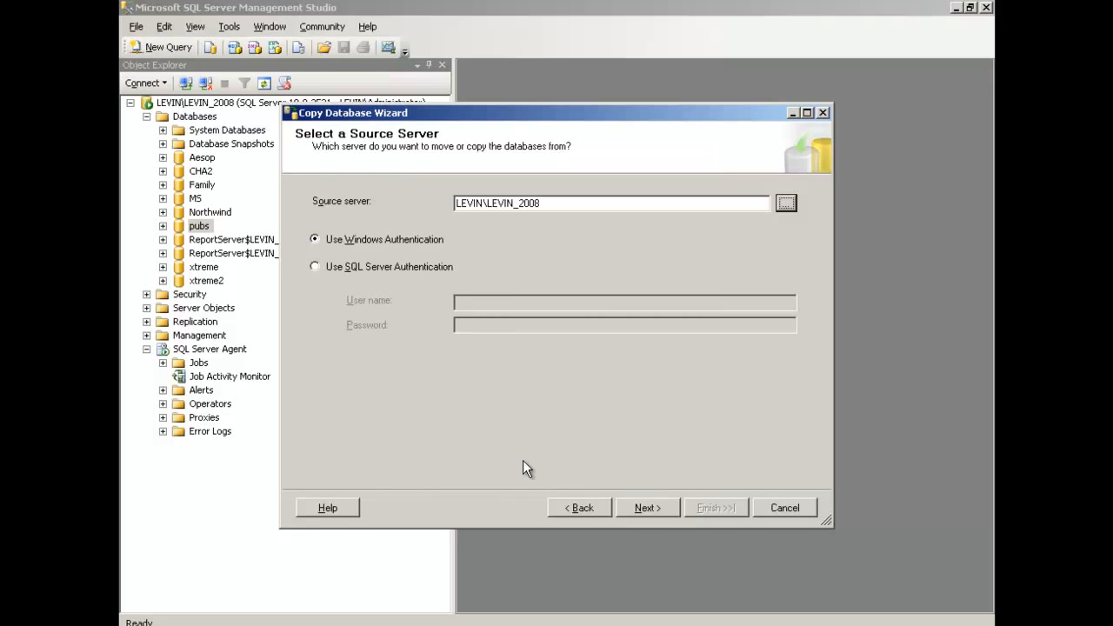
{"action": "left_click", "coordinate": [635, 505]}
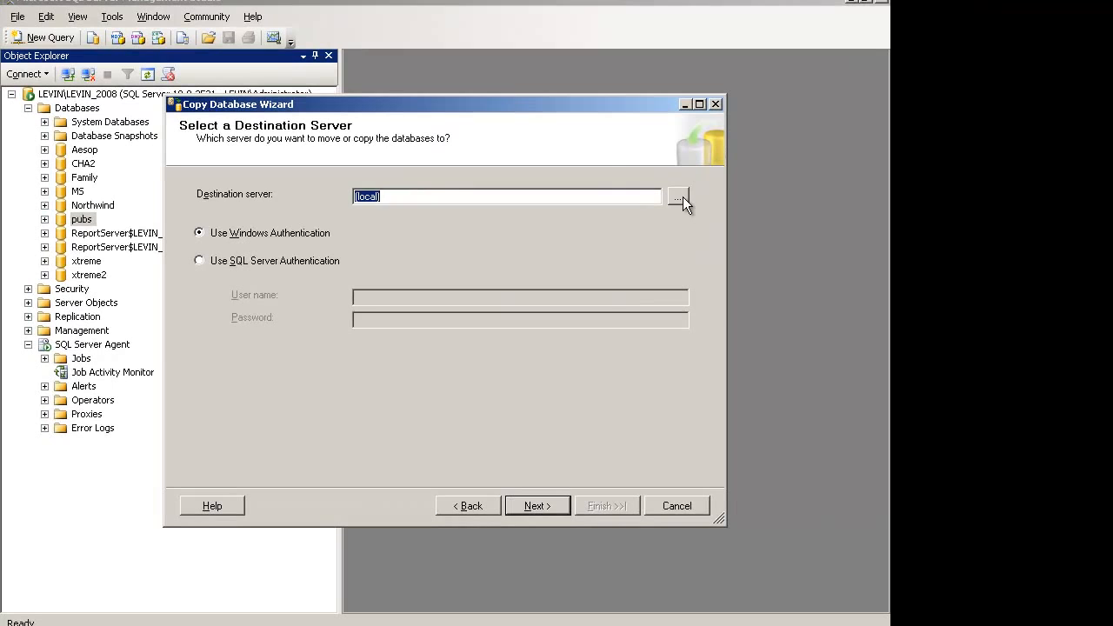
Select the local server LEVIN\LEVIN_2008 as the destination server, keeping Windows Authentication
{"action": "left_click", "coordinate": [680, 197]}
{"action": "double_click", "coordinate": [354, 224]}
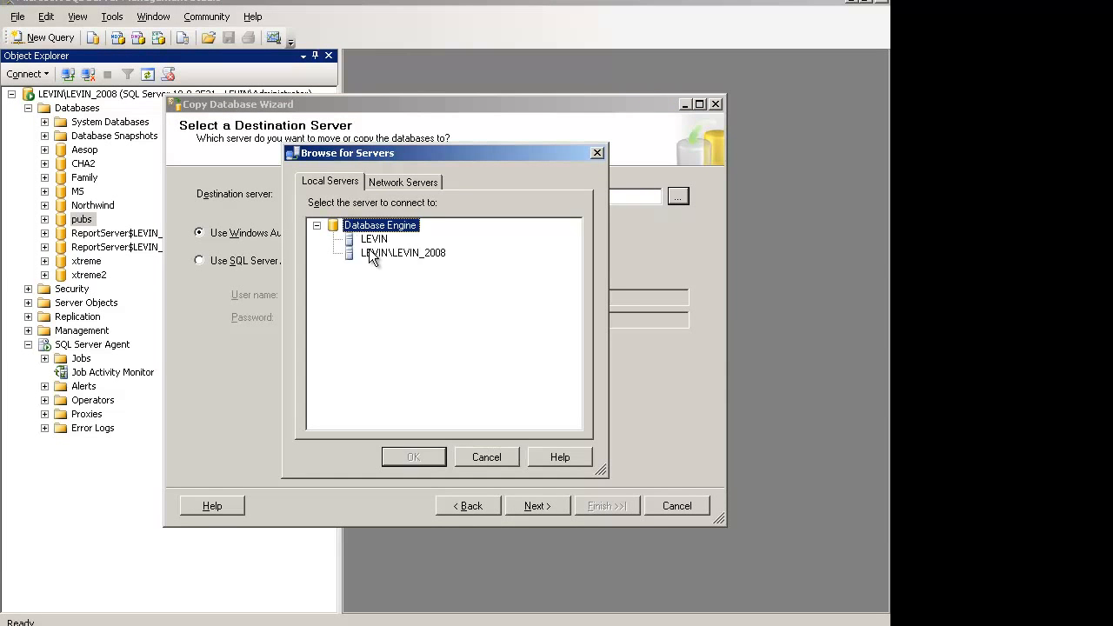
{"action": "left_click", "coordinate": [369, 253]}
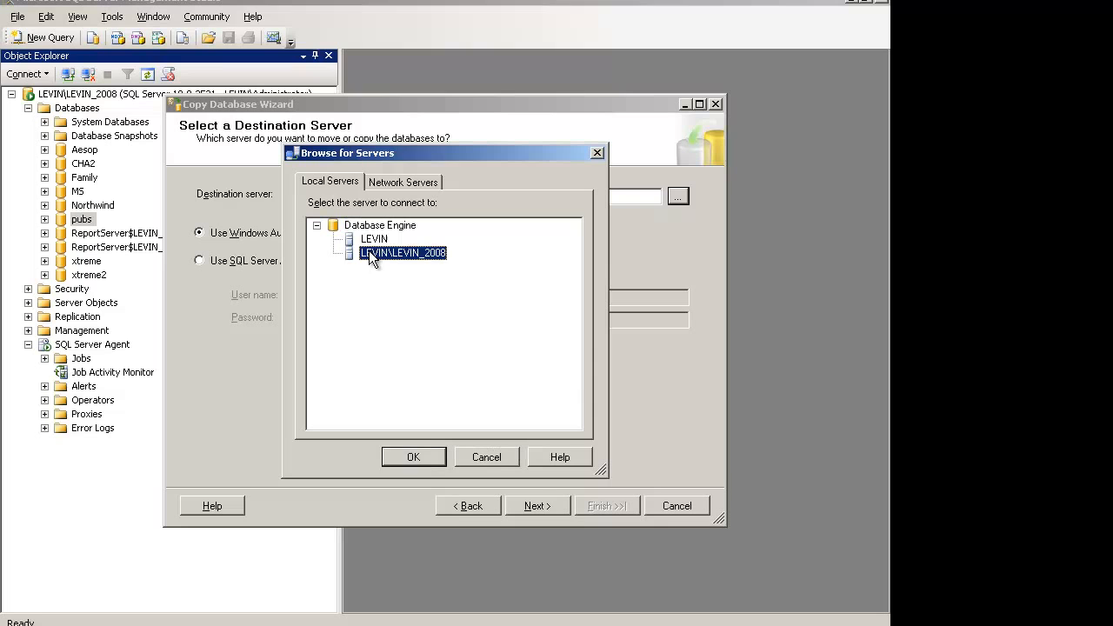
{"action": "left_click", "coordinate": [407, 458]}
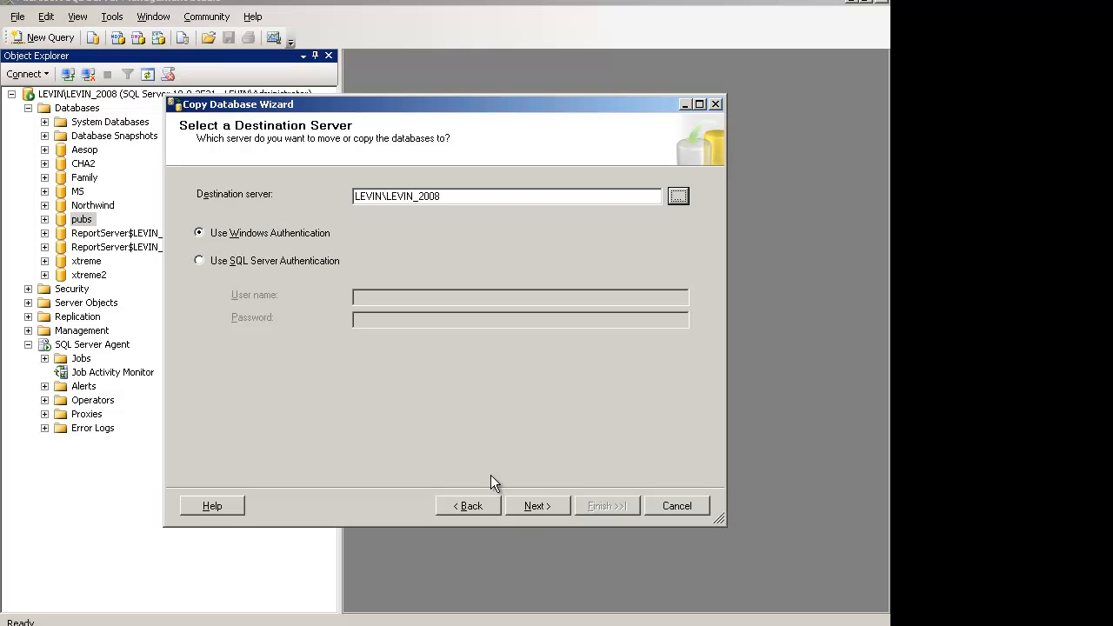
{"action": "left_click", "coordinate": [536, 500]}
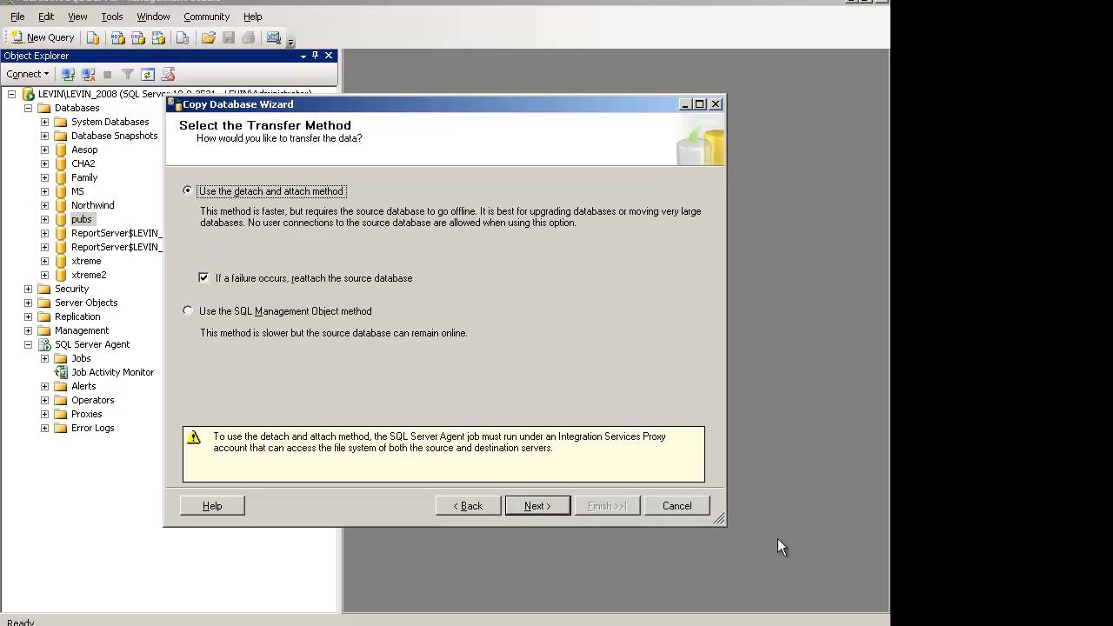
Accept the detach and attach transfer method, review the database list and proceed with only pubs marked for copying
{"action": "left_click", "coordinate": [541, 505]}
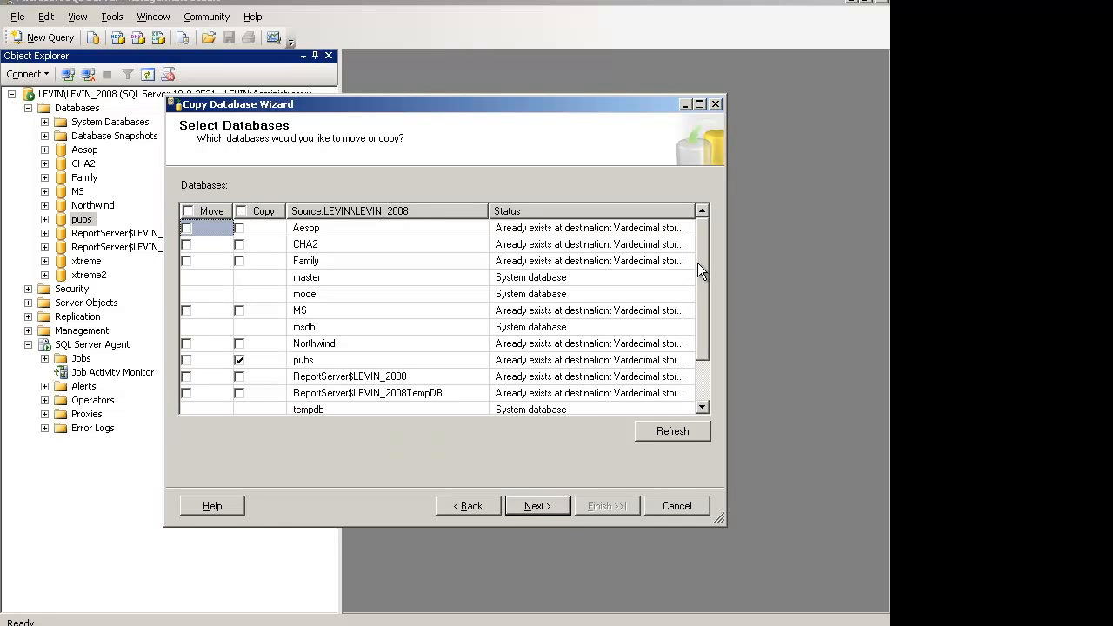
{"action": "left_click_drag", "start_coordinate": [699, 264], "coordinate": [712, 312]}
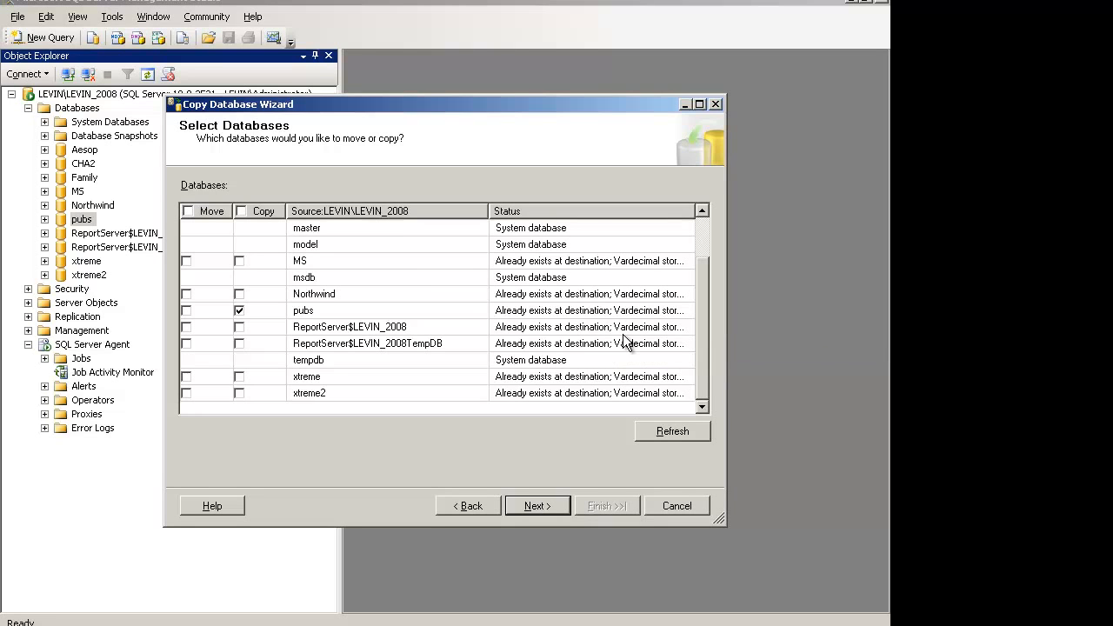
{"action": "left_click", "coordinate": [702, 211]}
{"action": "left_click", "coordinate": [702, 211]}
{"action": "left_click", "coordinate": [702, 212]}
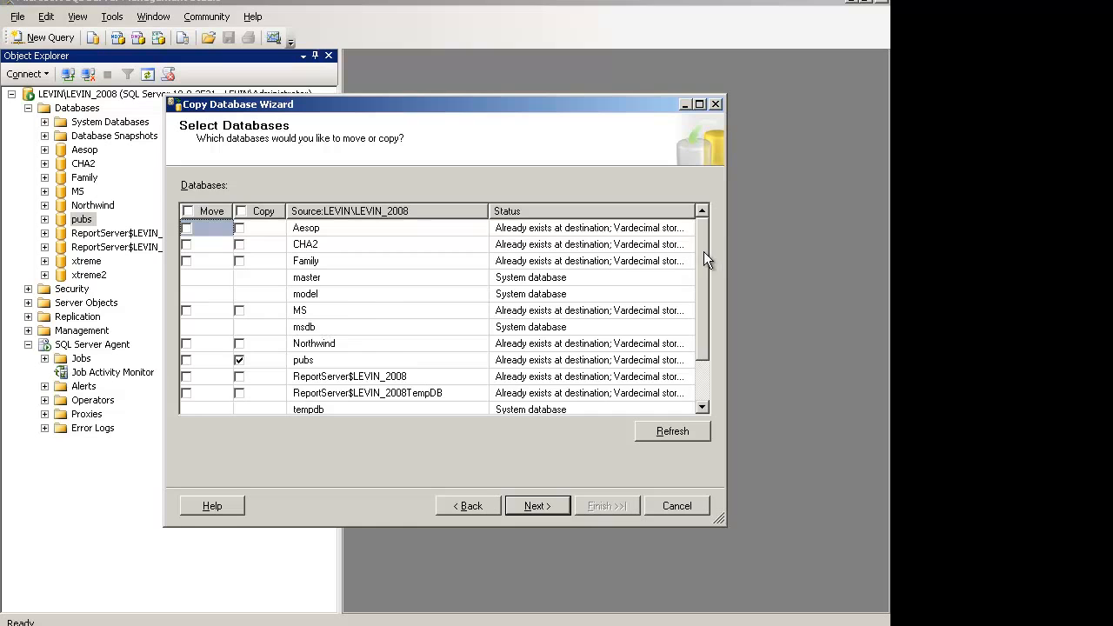
{"action": "left_click_drag", "start_coordinate": [704, 254], "coordinate": [714, 353]}
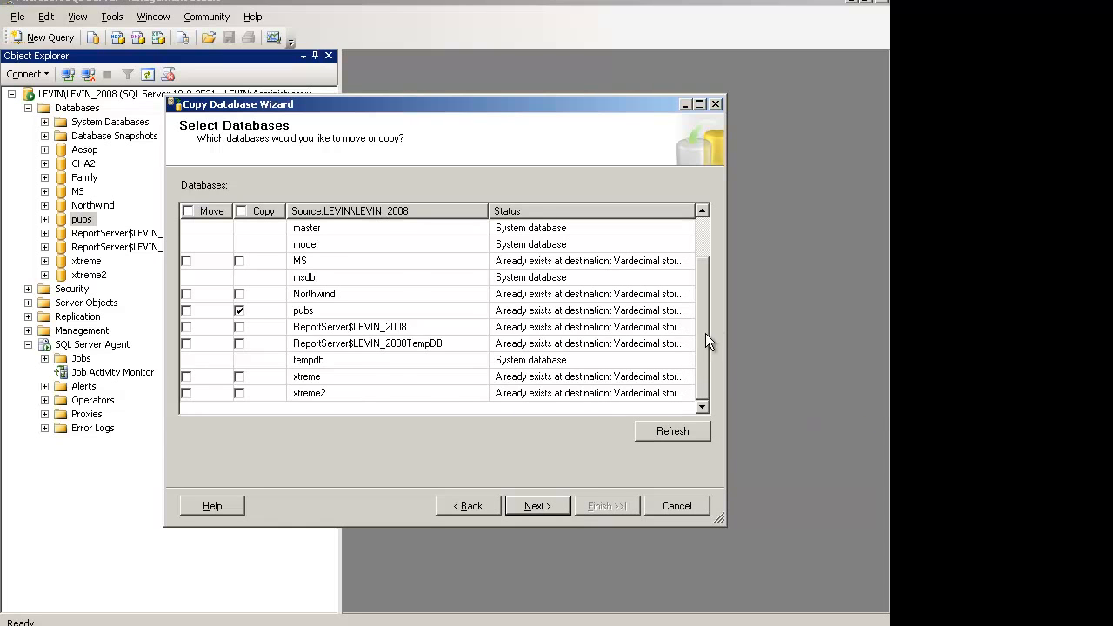
{"action": "left_click_drag", "start_coordinate": [705, 334], "coordinate": [710, 282]}
{"action": "left_click_drag", "start_coordinate": [700, 245], "coordinate": [698, 341]}
{"action": "left_click", "coordinate": [534, 509]}
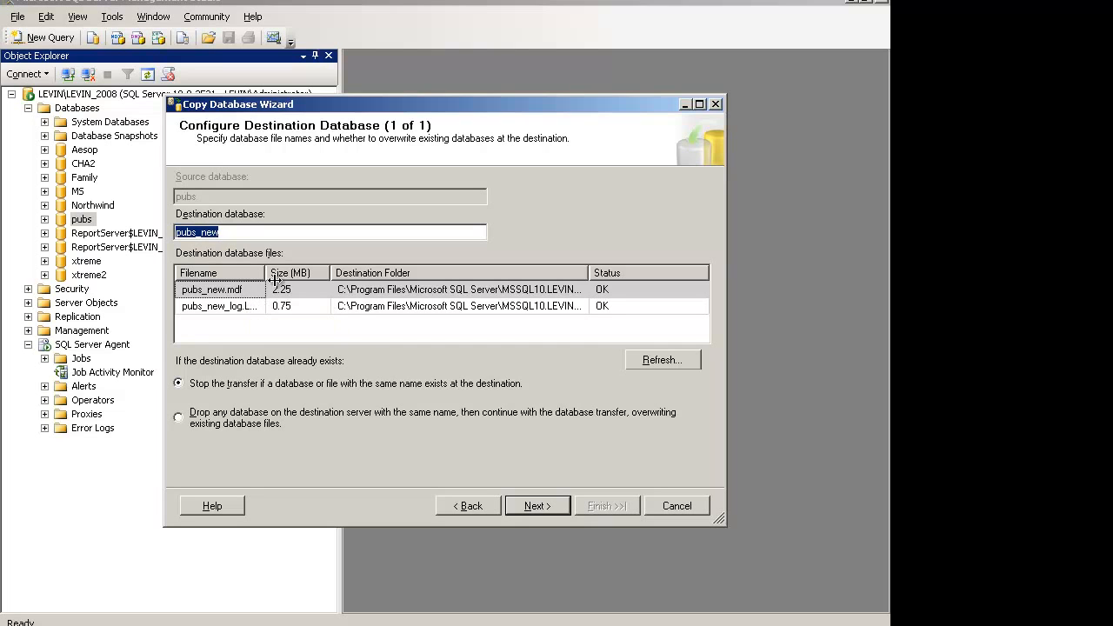
Widen the Filename and Destination Folder columns to read them fully, and accept pubs_new as the destination database
{"action": "left_click_drag", "start_coordinate": [265, 276], "coordinate": [295, 277]}
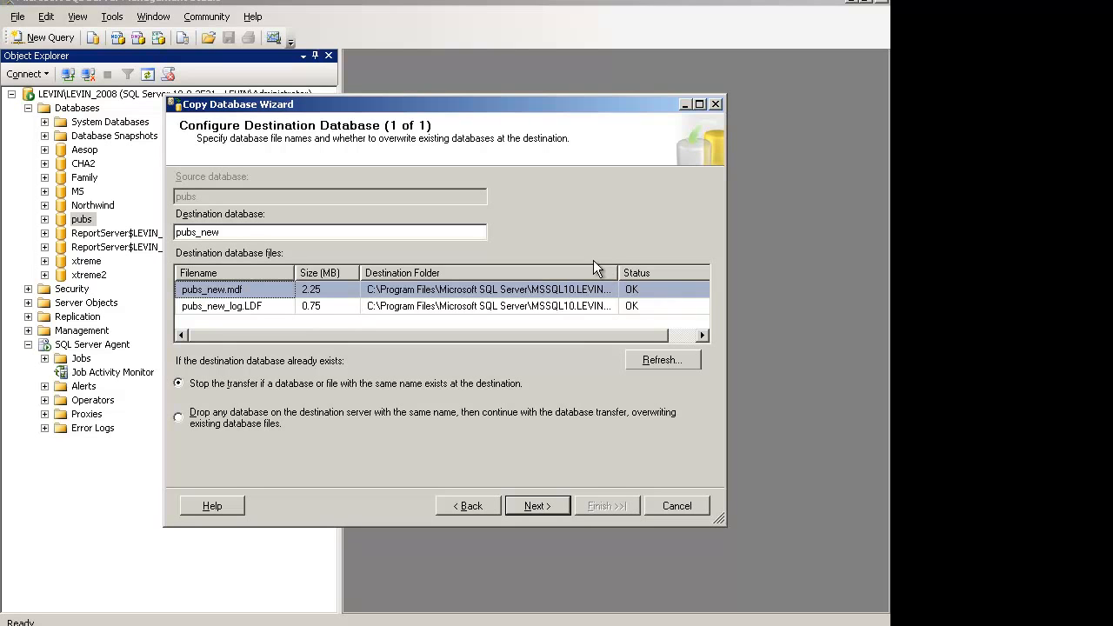
{"action": "left_click_drag", "start_coordinate": [621, 269], "coordinate": [675, 268]}
{"action": "left_click_drag", "start_coordinate": [575, 336], "coordinate": [648, 337]}
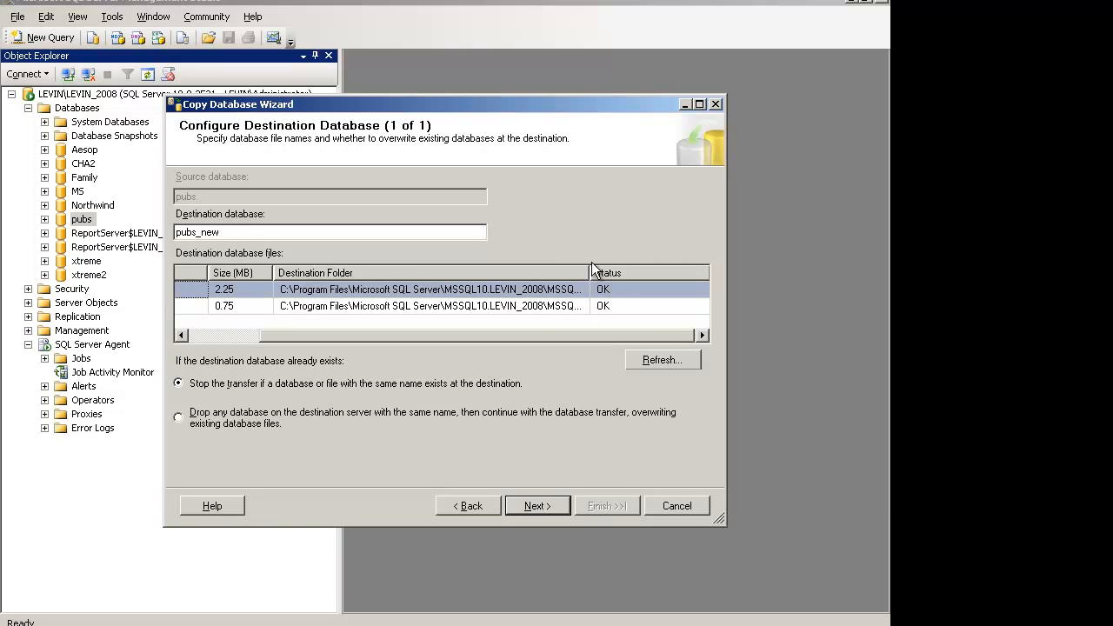
{"action": "left_click_drag", "start_coordinate": [592, 266], "coordinate": [686, 267]}
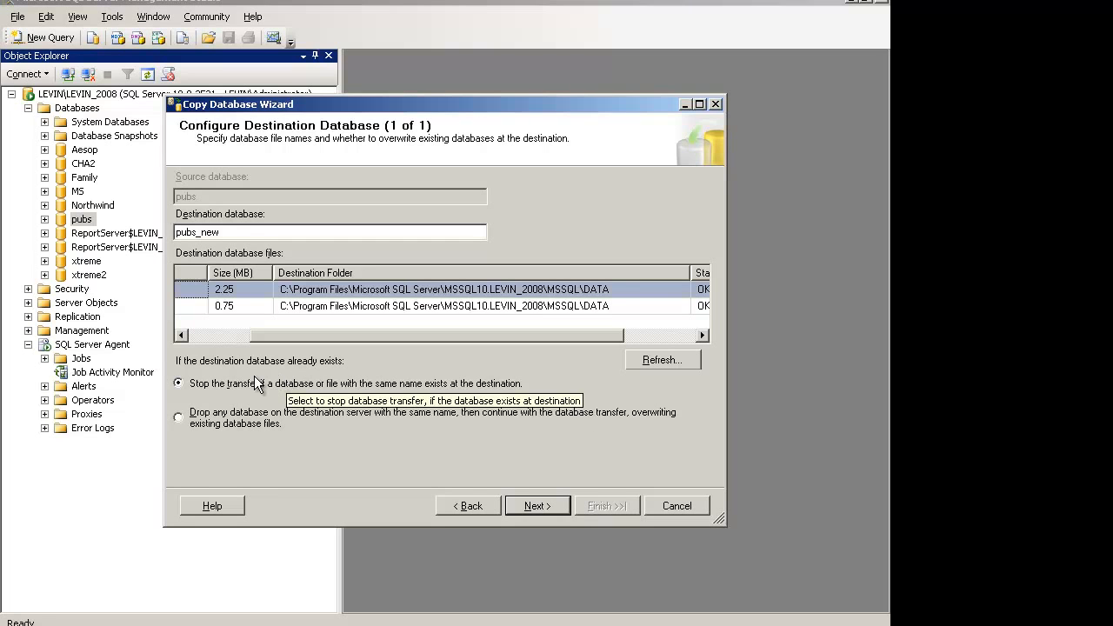
{"action": "left_click", "coordinate": [534, 506]}
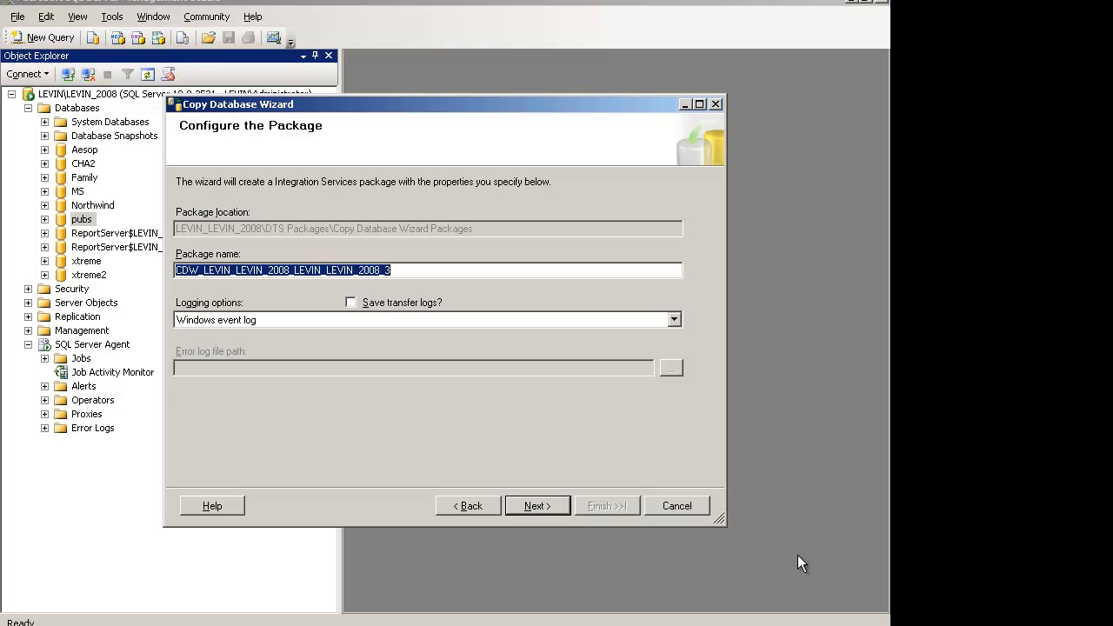
Accept the default package settings and set the package to run on a schedule, opening a new job schedule
{"action": "left_click", "coordinate": [535, 506]}
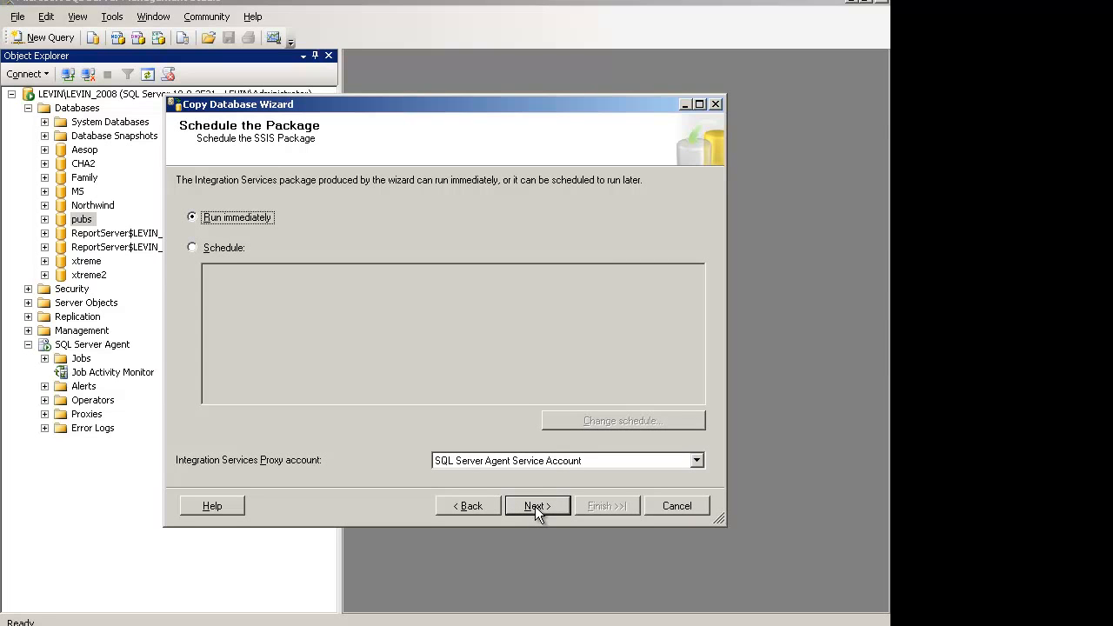
{"action": "left_click", "coordinate": [206, 252]}
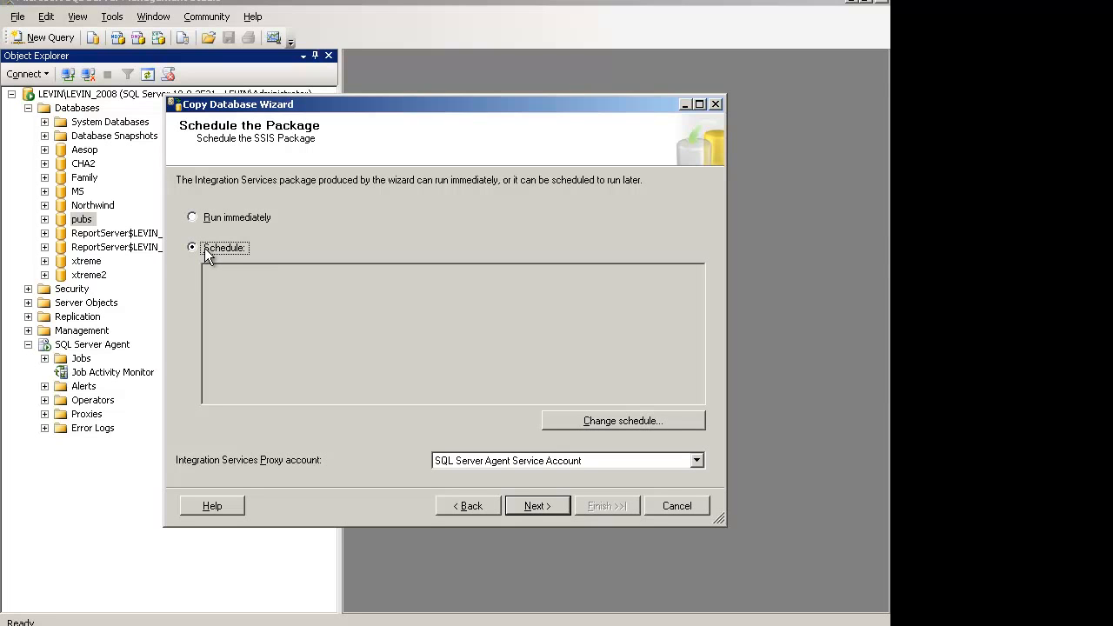
{"action": "left_click", "coordinate": [668, 426]}
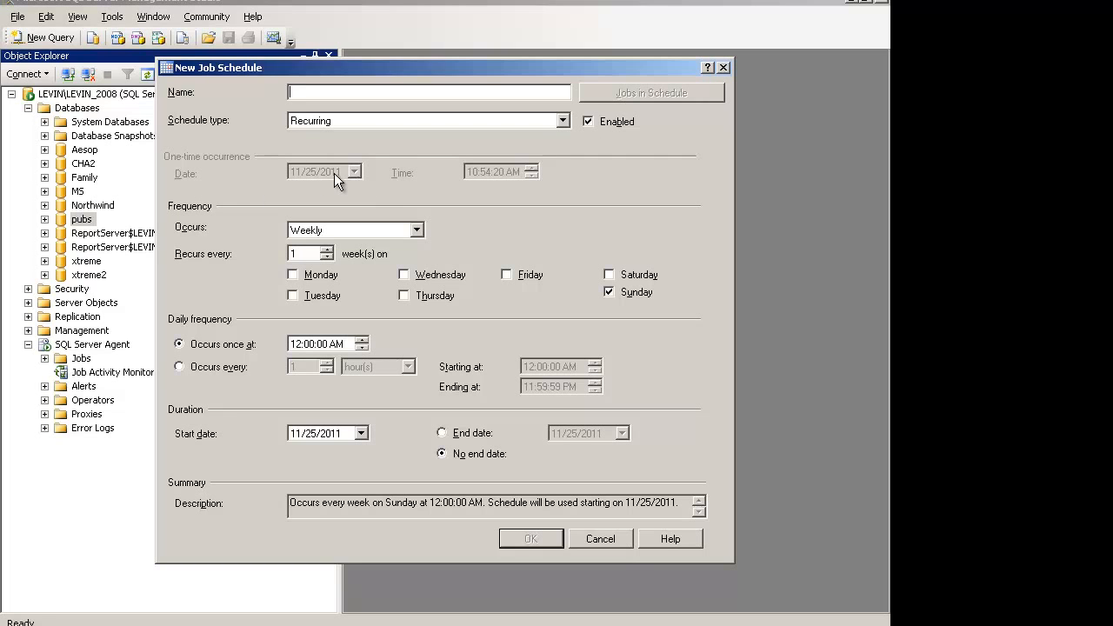
Try the One time schedule type, return it to Recurring and choose the Weekly occurrence
{"action": "left_click", "coordinate": [564, 122]}
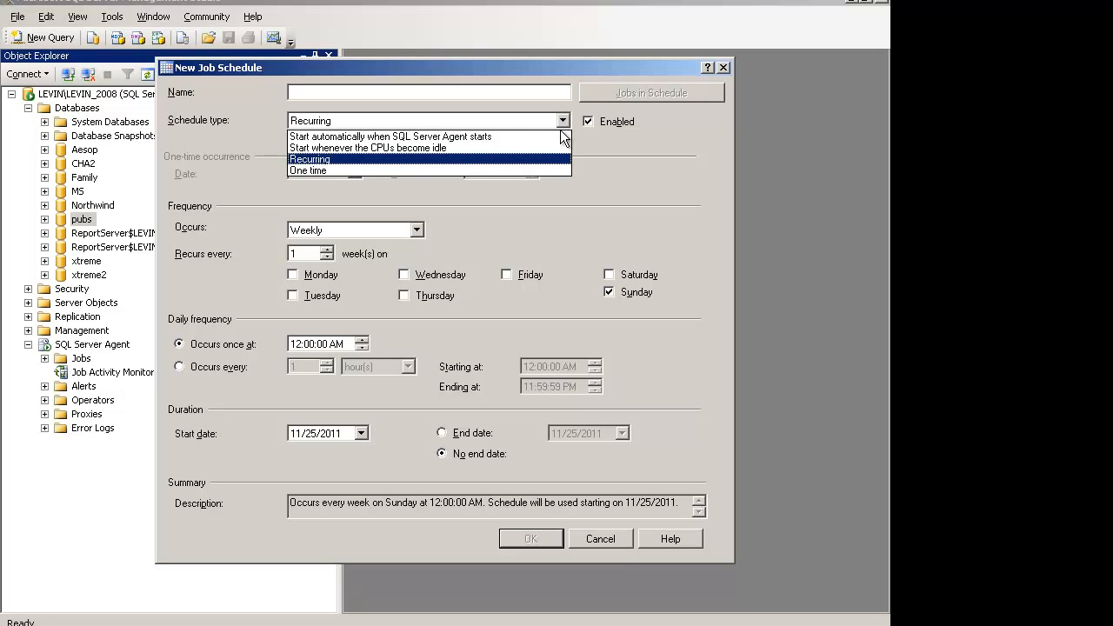
{"action": "left_click", "coordinate": [525, 170]}
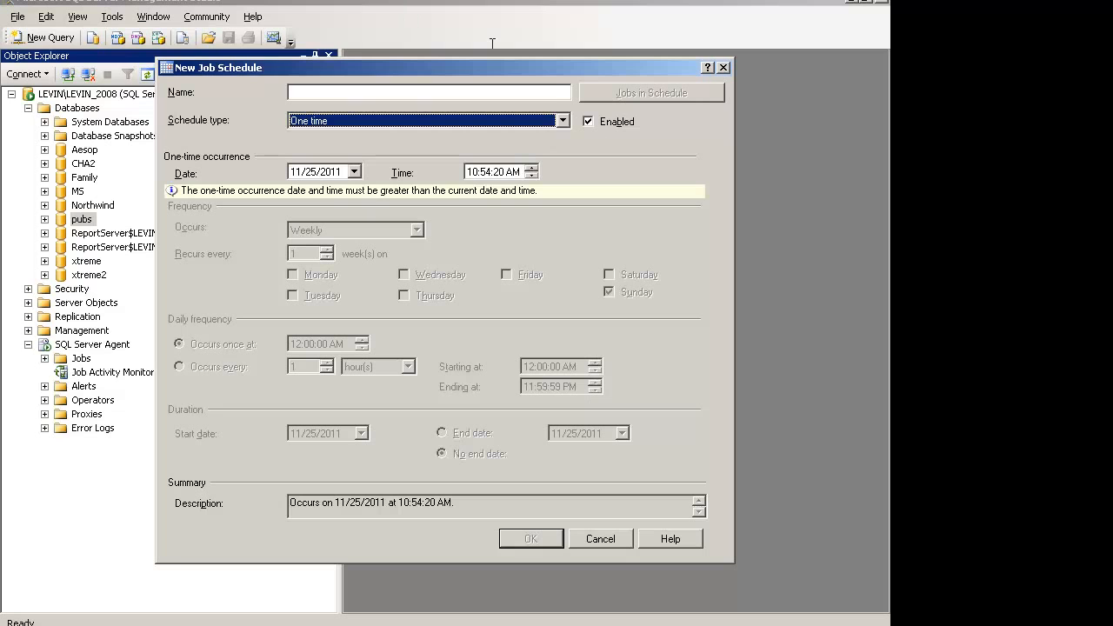
{"action": "left_click", "coordinate": [562, 122]}
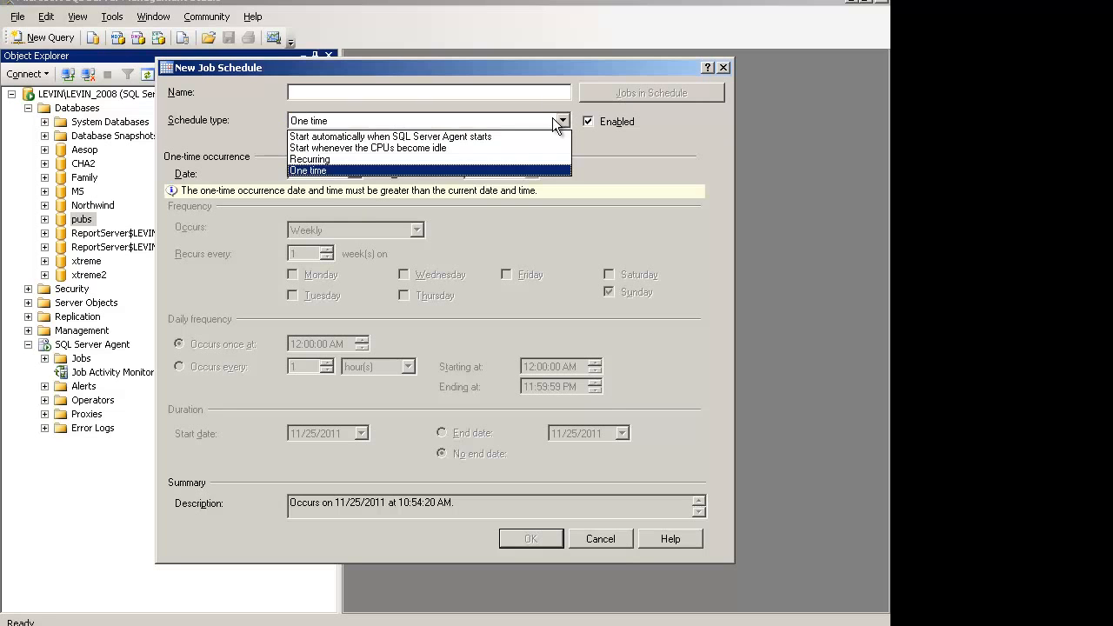
{"action": "left_click", "coordinate": [504, 160]}
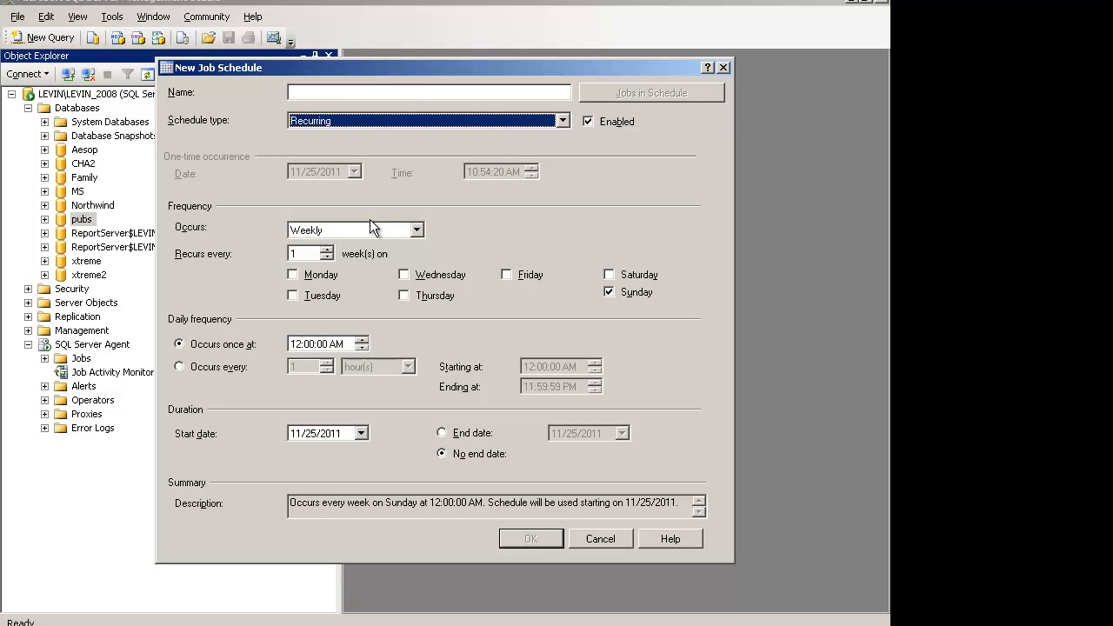
{"action": "left_click", "coordinate": [417, 231]}
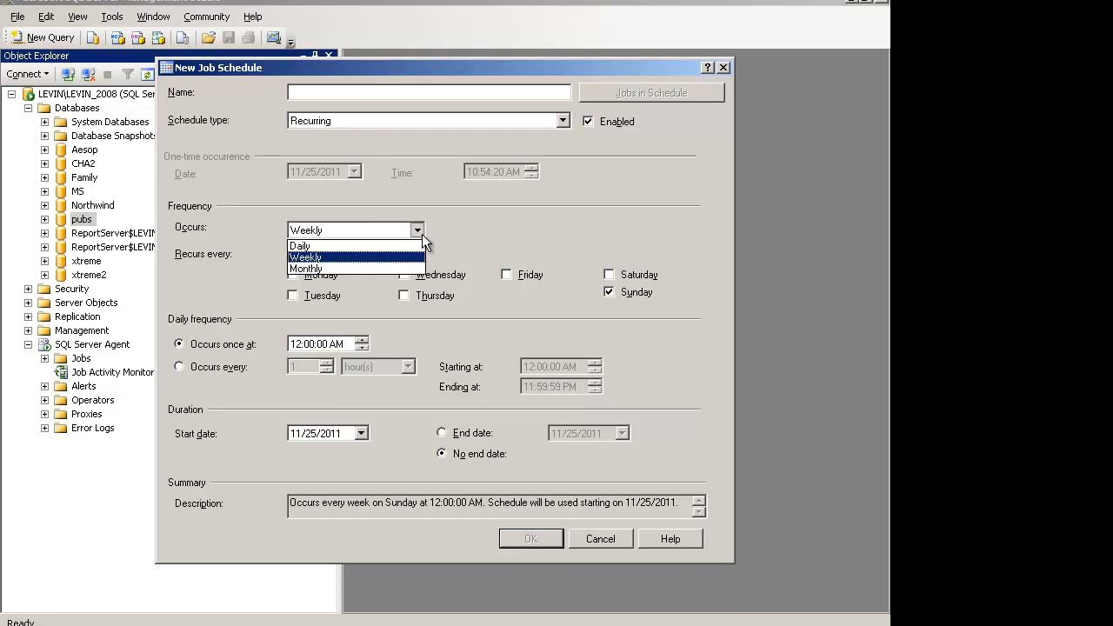
{"action": "left_click", "coordinate": [331, 257]}
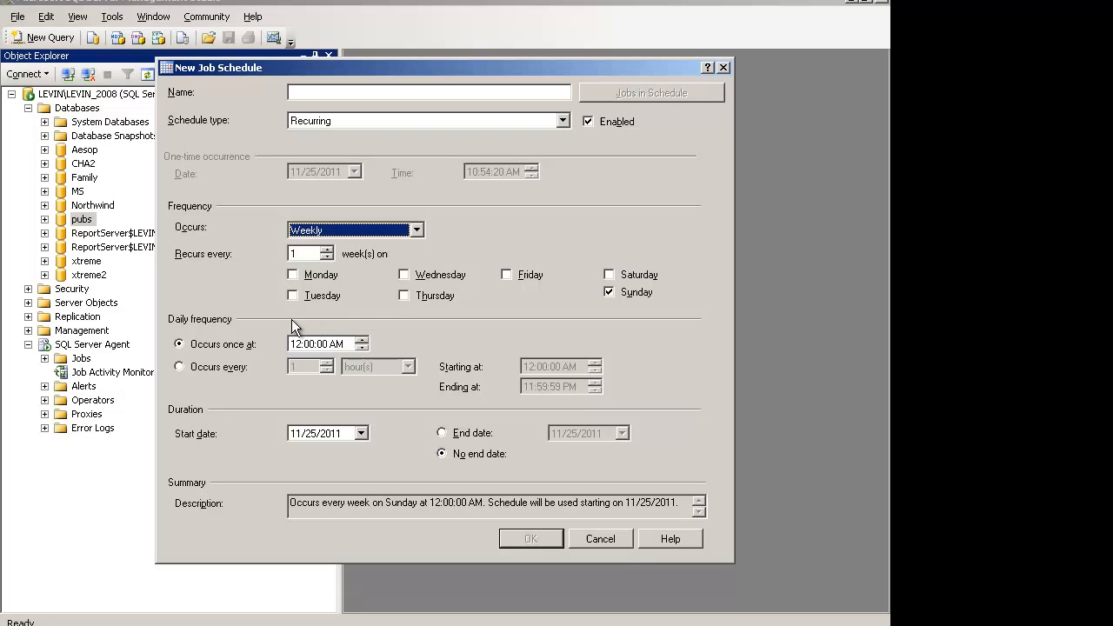
Try the Occurs every daily frequency, check its time units, and return to Occurs once at
{"action": "left_click", "coordinate": [198, 369]}
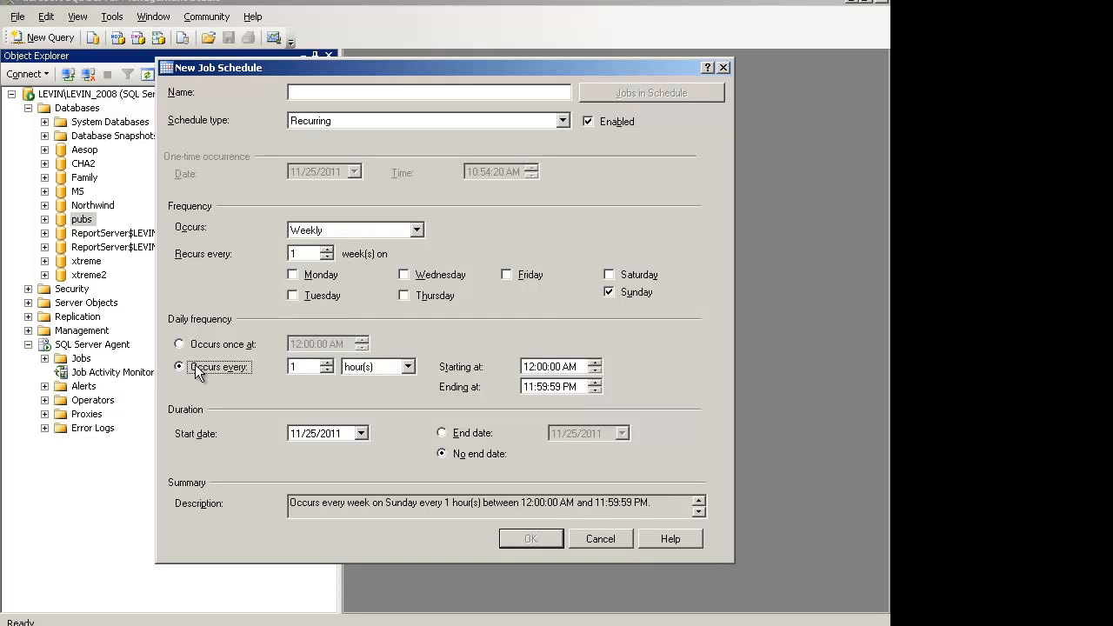
{"action": "left_click", "coordinate": [408, 366]}
{"action": "left_click", "coordinate": [408, 366]}
{"action": "left_click", "coordinate": [408, 366]}
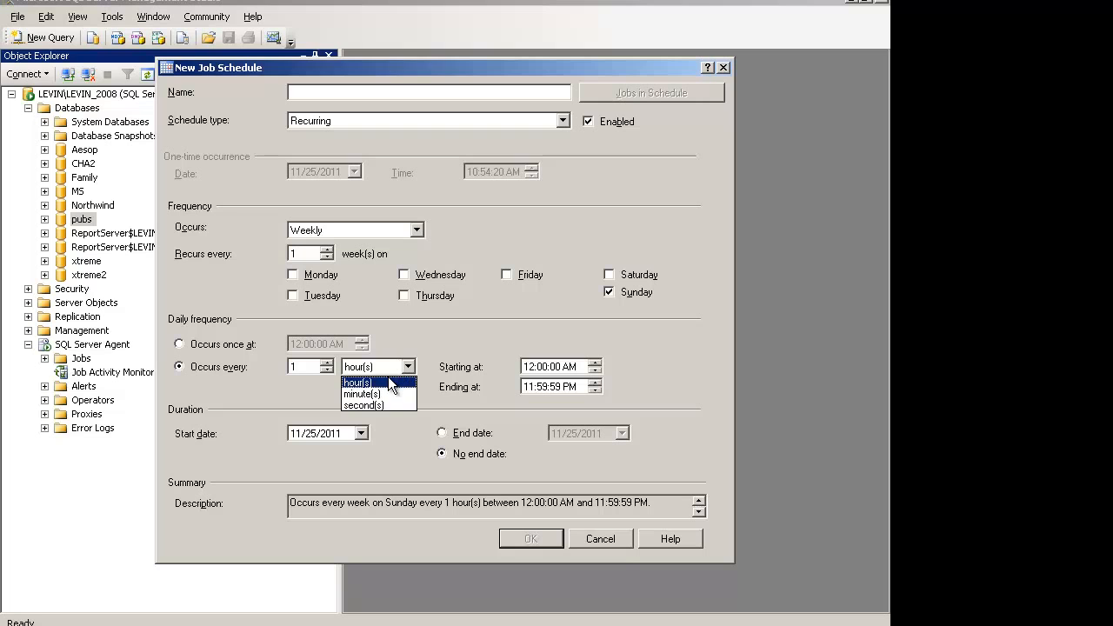
{"action": "left_click", "coordinate": [213, 345]}
{"action": "left_click", "coordinate": [213, 346]}
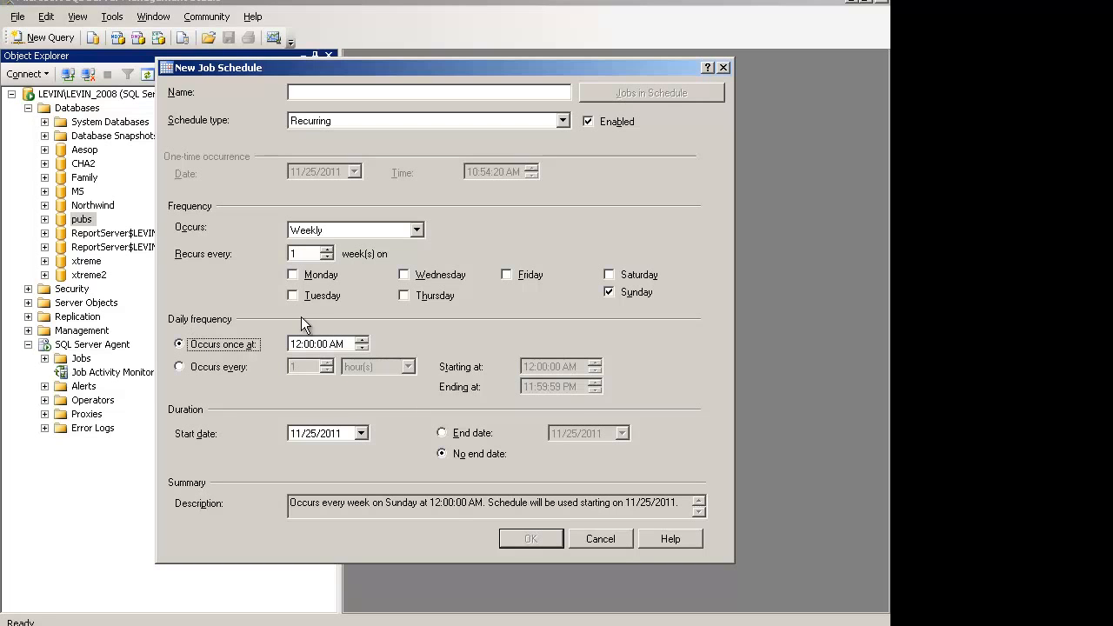
Try the Occurs every daily frequency again, return to Occurs once at, and discard the new job schedule
{"action": "left_click", "coordinate": [233, 364]}
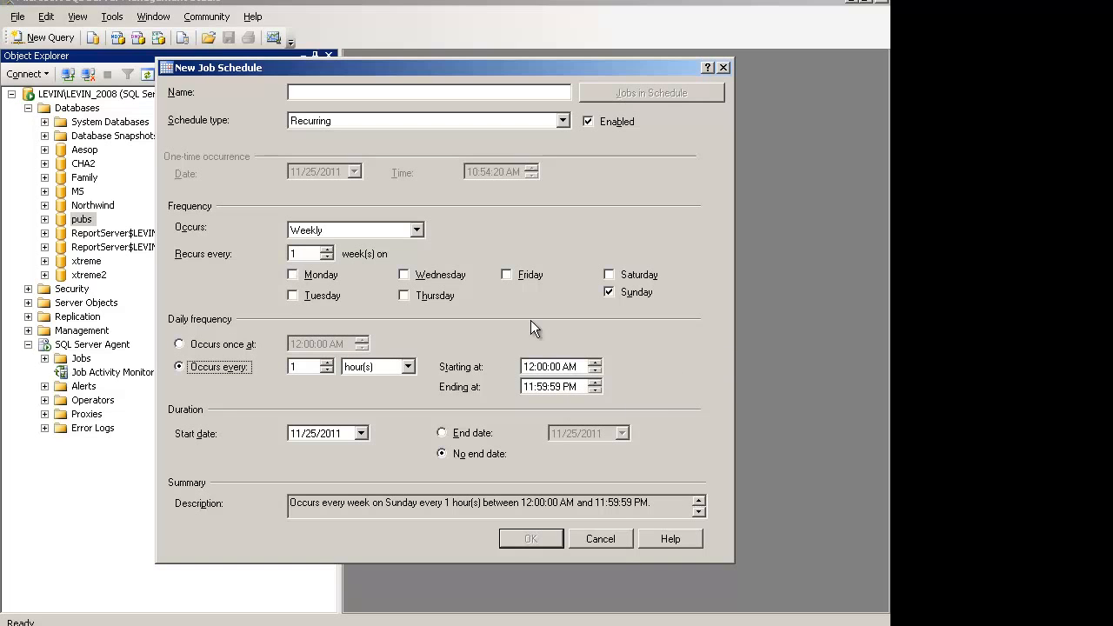
{"action": "left_click", "coordinate": [180, 345]}
{"action": "left_click", "coordinate": [196, 346]}
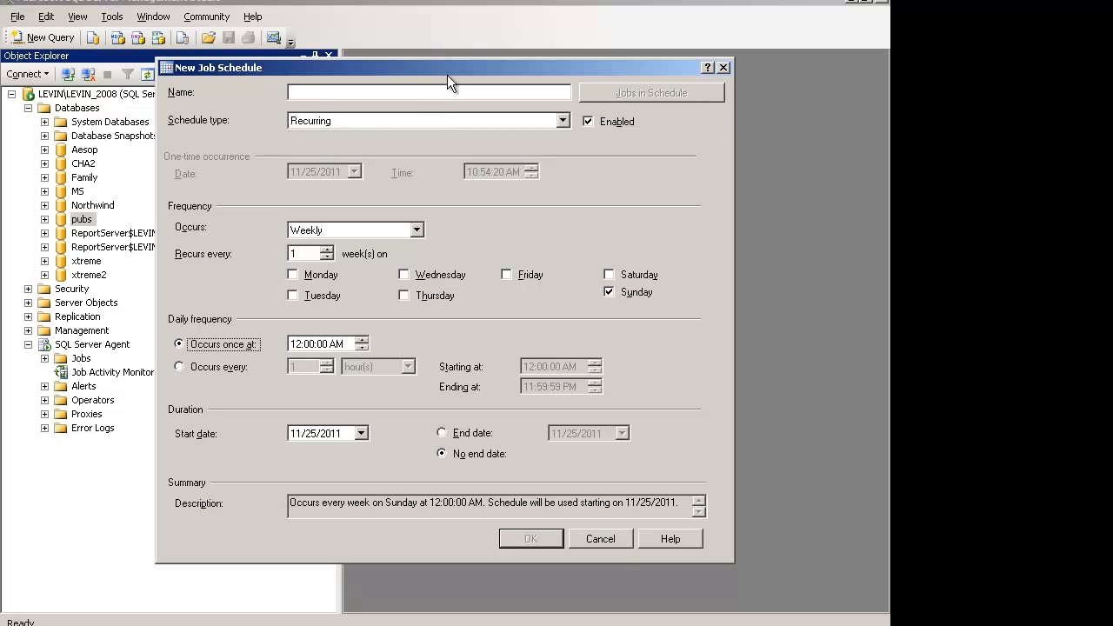
{"action": "left_click", "coordinate": [597, 532]}
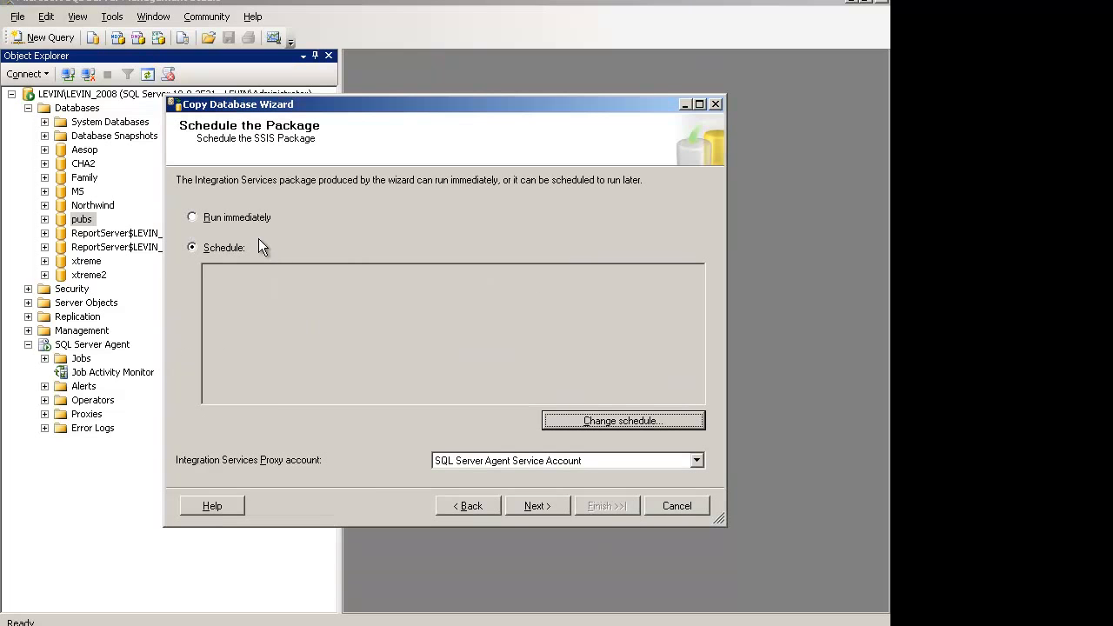
Set the package to run immediately, complete the wizard to copy pubs to pubs_new, and close it when the operation ends
{"action": "left_click", "coordinate": [260, 225]}
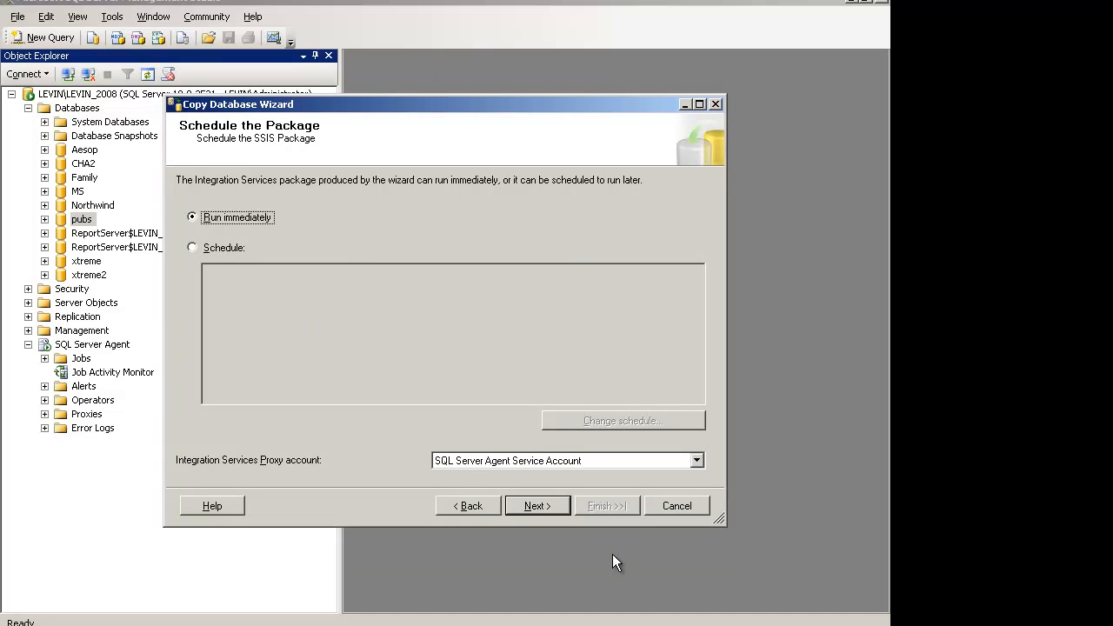
{"action": "left_click", "coordinate": [543, 505]}
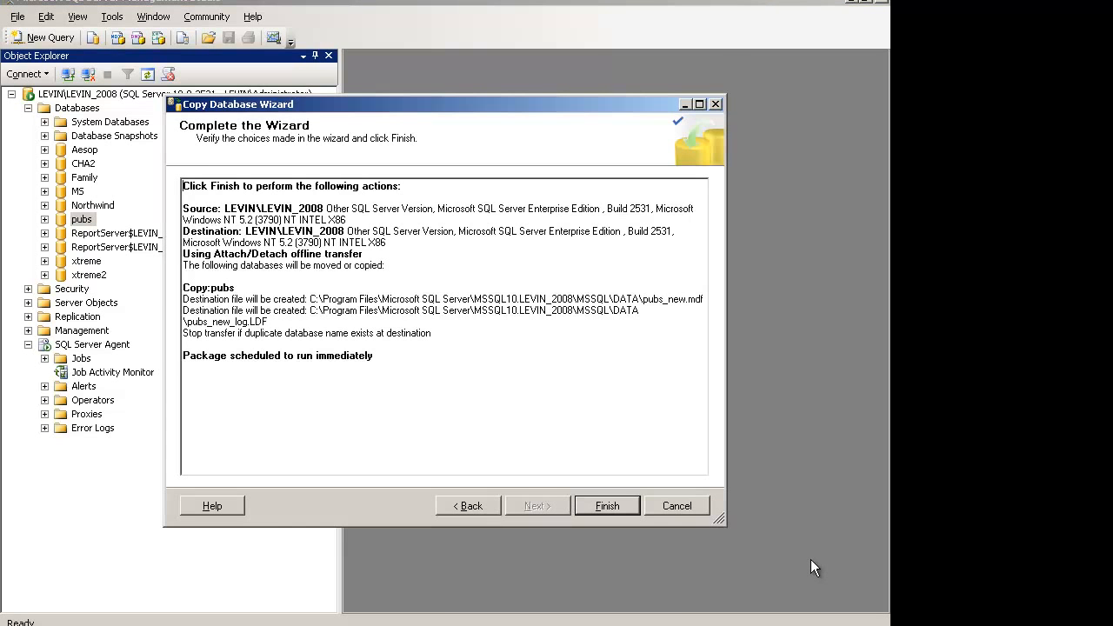
{"action": "left_click", "coordinate": [607, 506]}
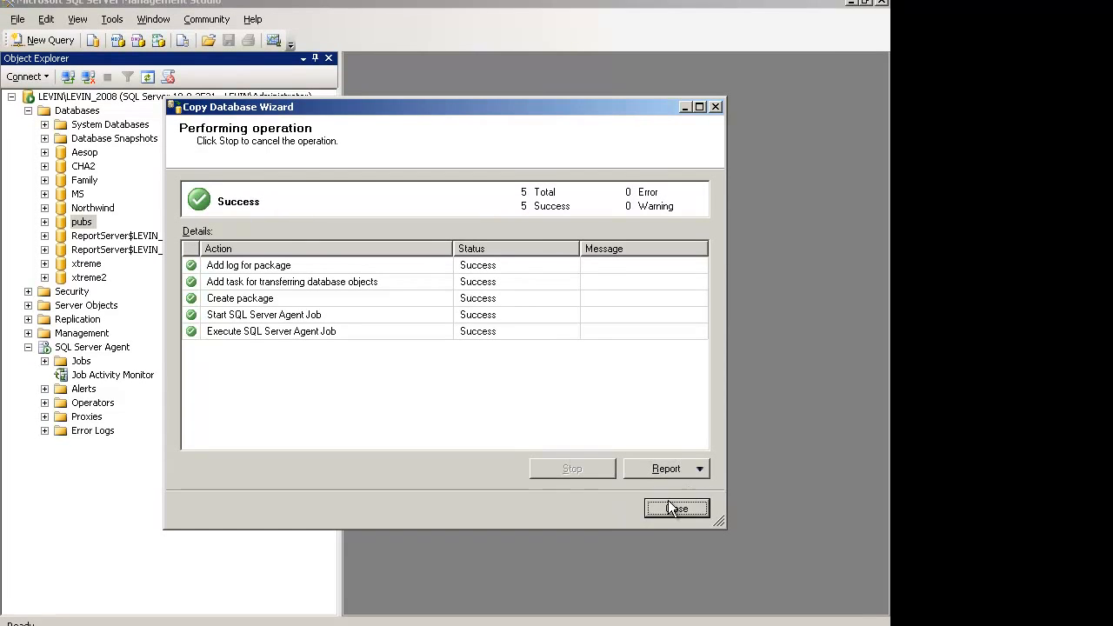
{"action": "left_click", "coordinate": [668, 505]}
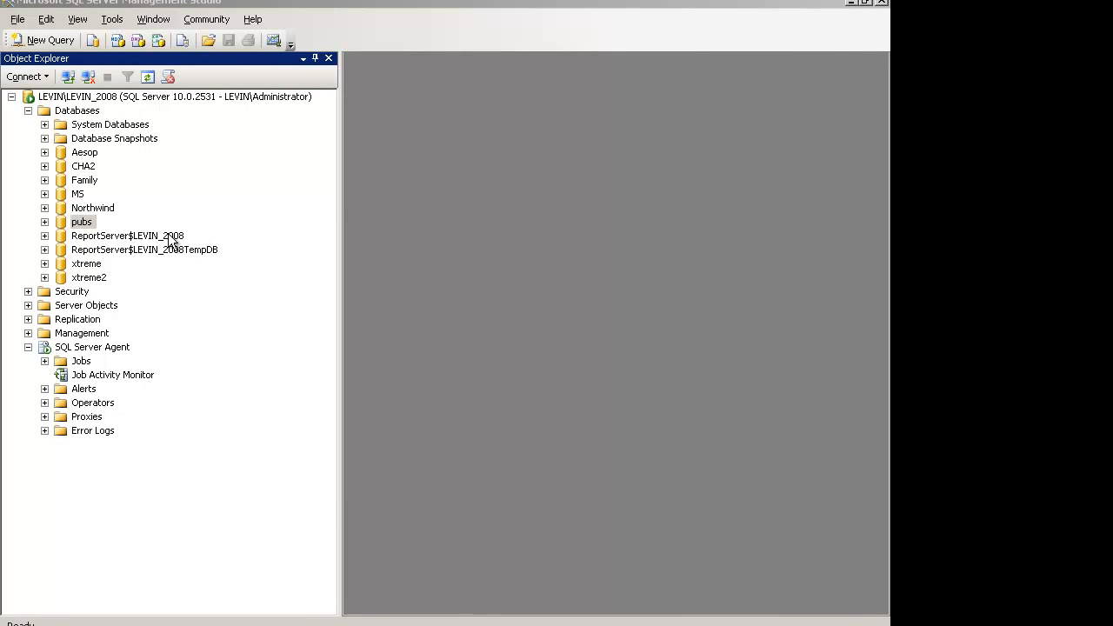
Refresh the Databases folder and expand the pubs_new database down to its Tables folder to check the copy
{"action": "right_click", "coordinate": [79, 112]}
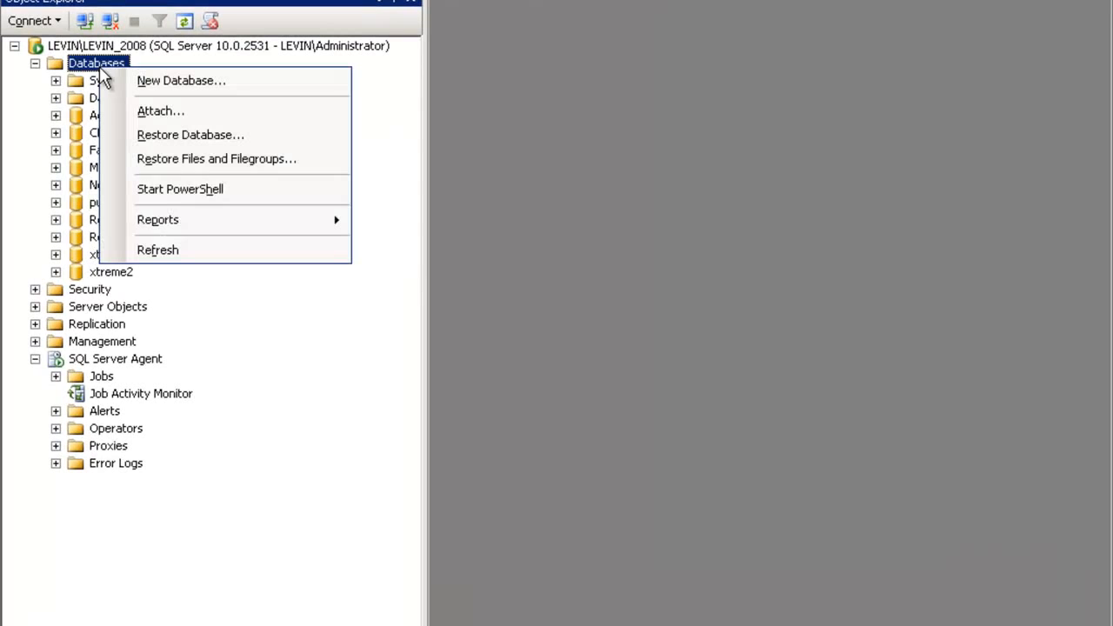
{"action": "left_click", "coordinate": [152, 250]}
{"action": "left_click", "coordinate": [54, 219]}
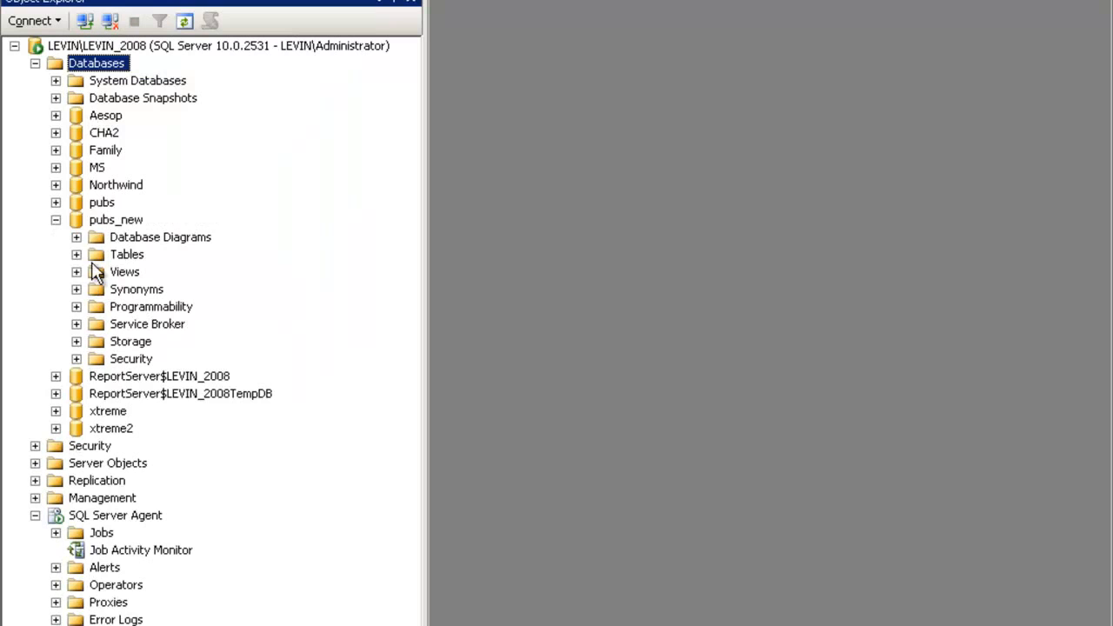
{"action": "left_click", "coordinate": [75, 254]}
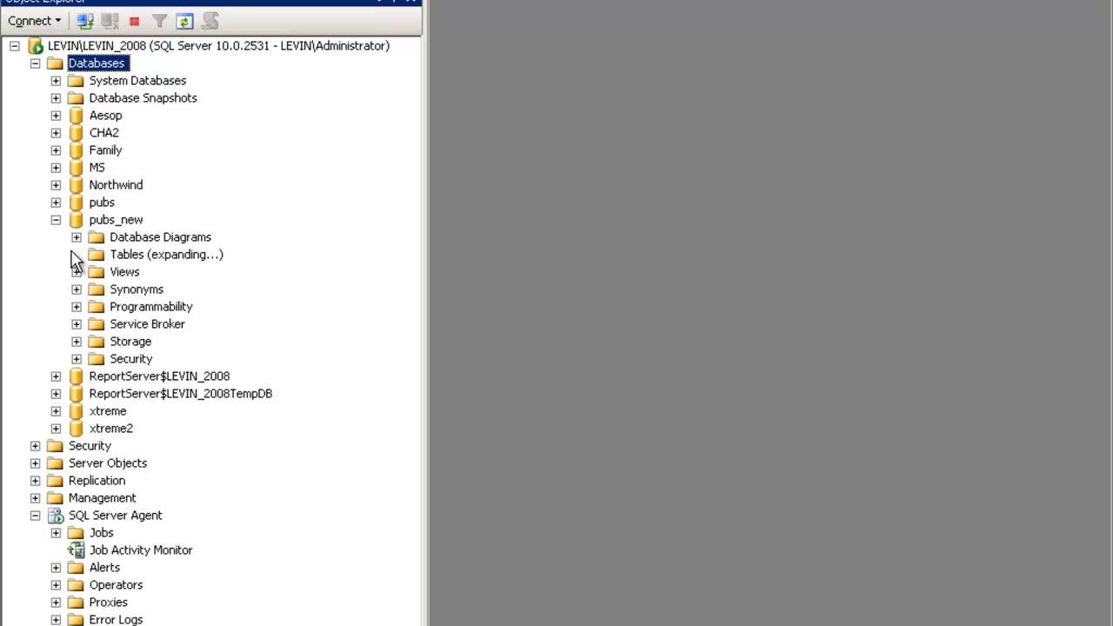